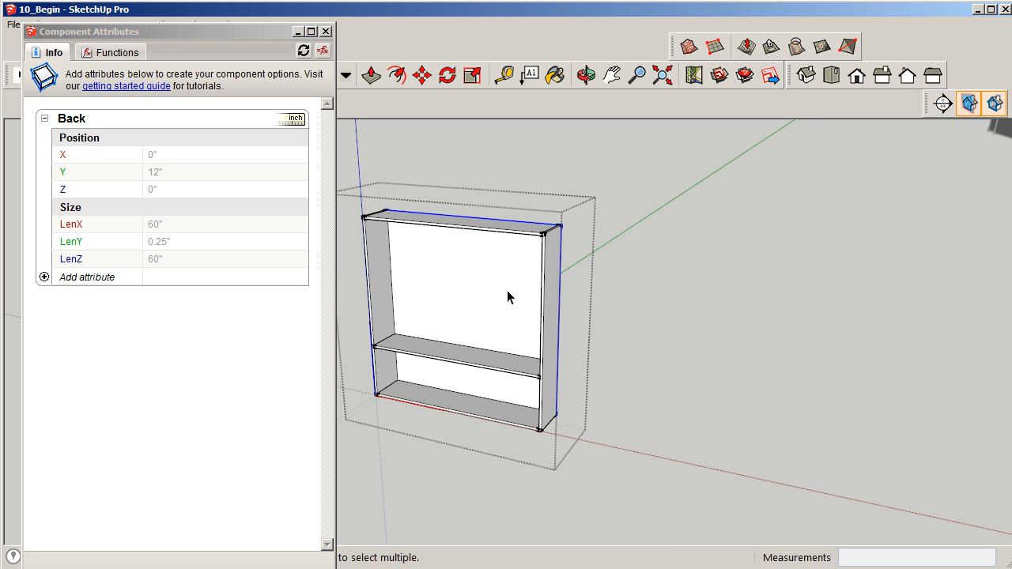
Set the Back component's Y position to the formula =Bookshelf!CabinetDepth.
middle_click_drag(506, 290, 360, 328)
scroll(547, 254, "up", 1)
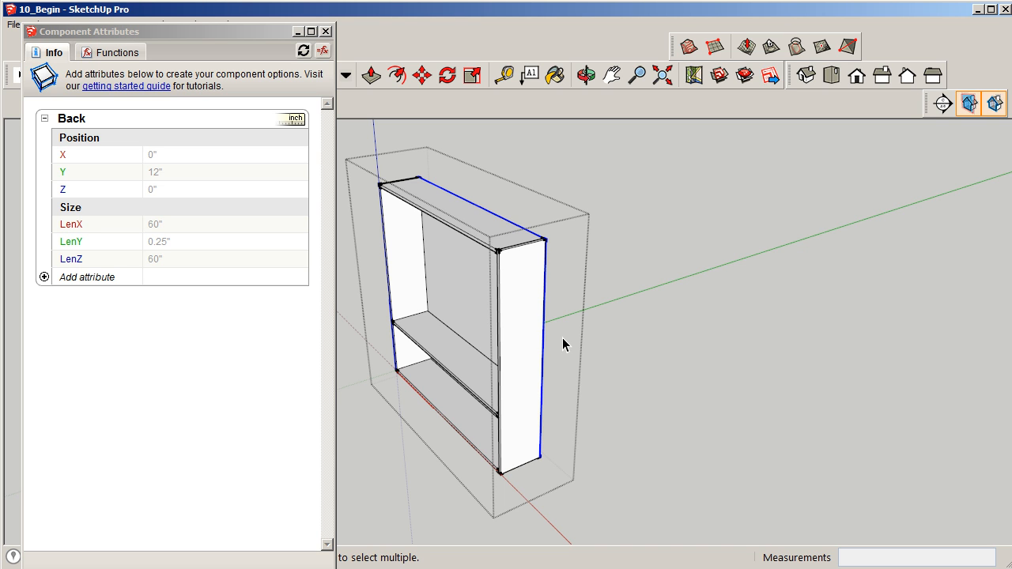
middle_click_drag(513, 325, 549, 325)
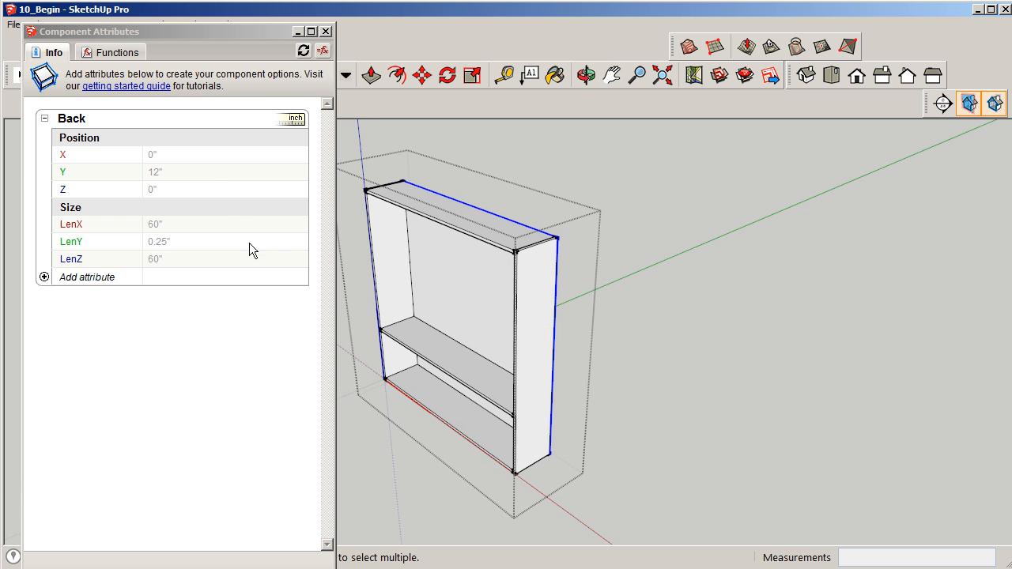
left_click(206, 173)
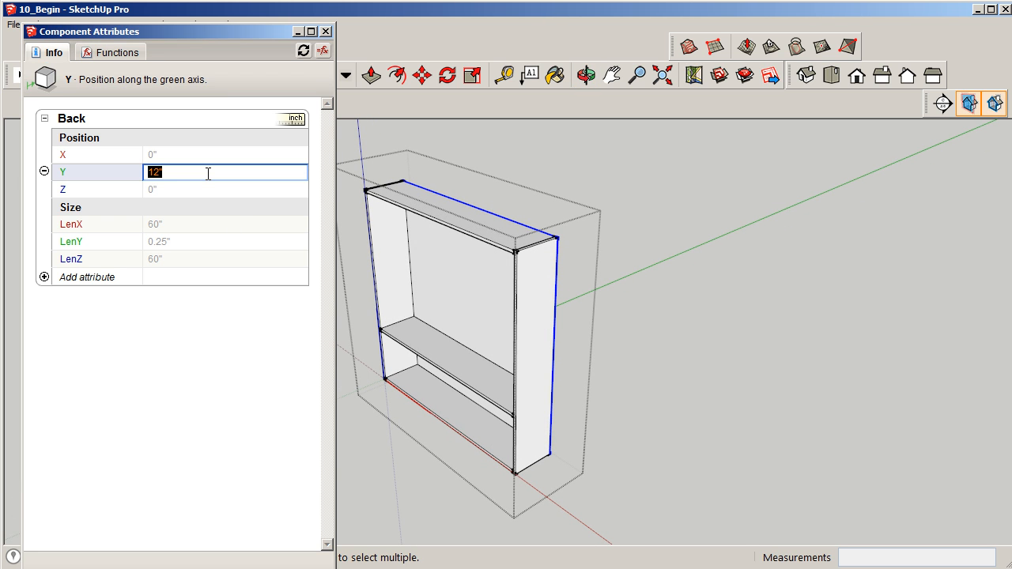
type("=Bo")
type("okshelf!Cabien")
key("BackSpace")
key("BackSpace")
type("netDeptch")
key("BackSpace")
type("h")
key("Tab")
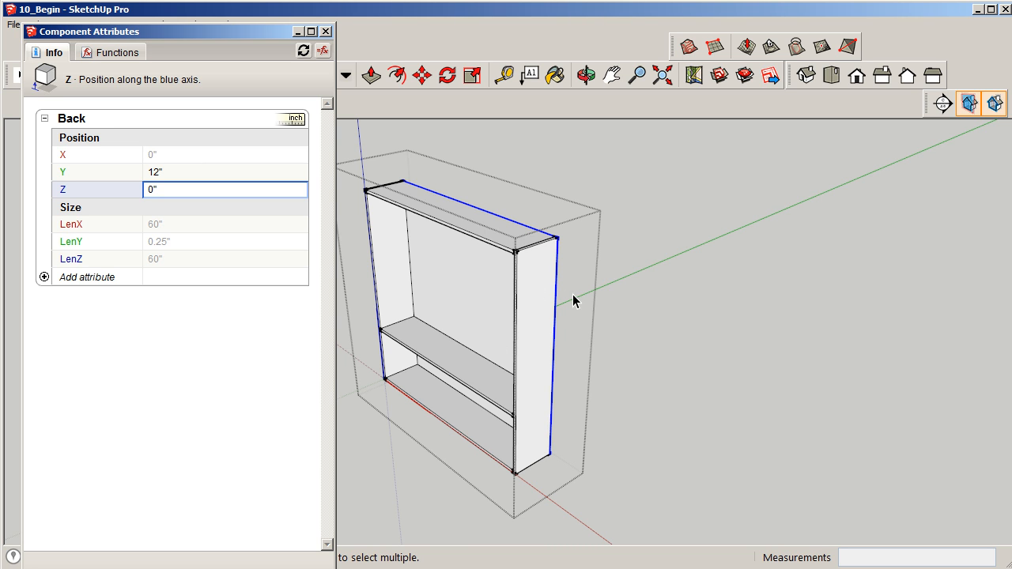
Set the Back component's LenX size to the formula =Bookshelf!CabinetWidth.
left_click(186, 225)
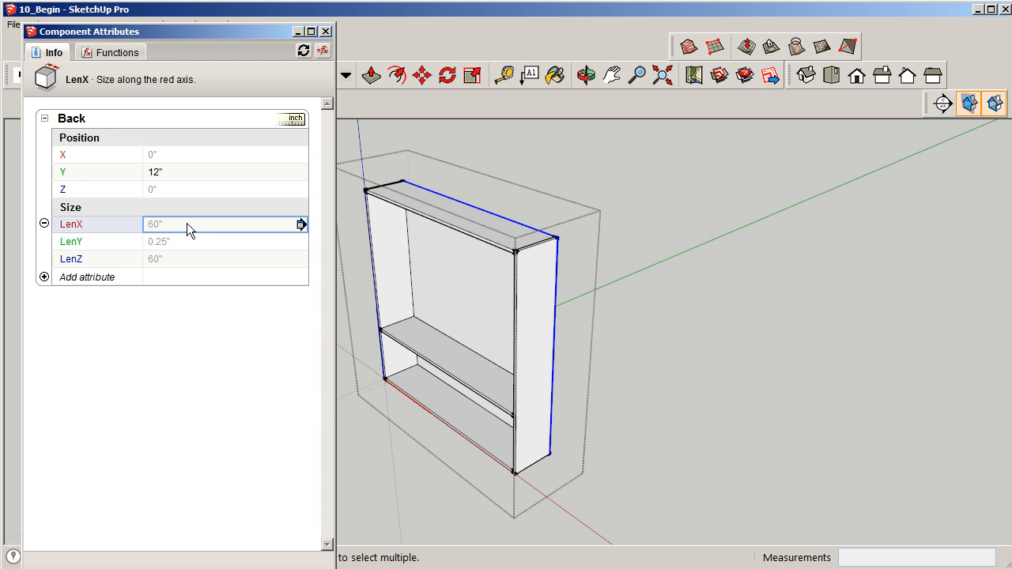
left_click(194, 243)
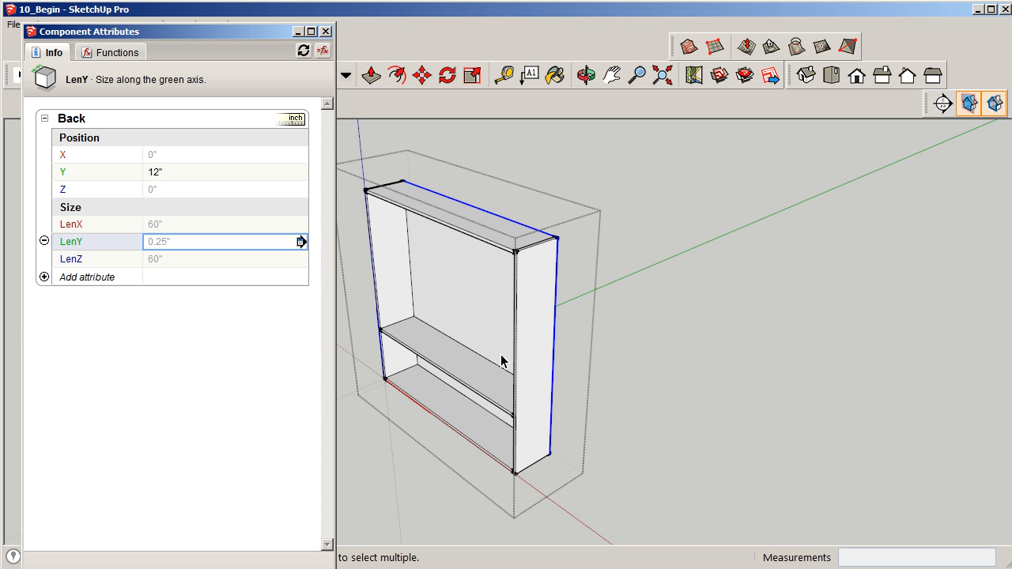
left_click(196, 242)
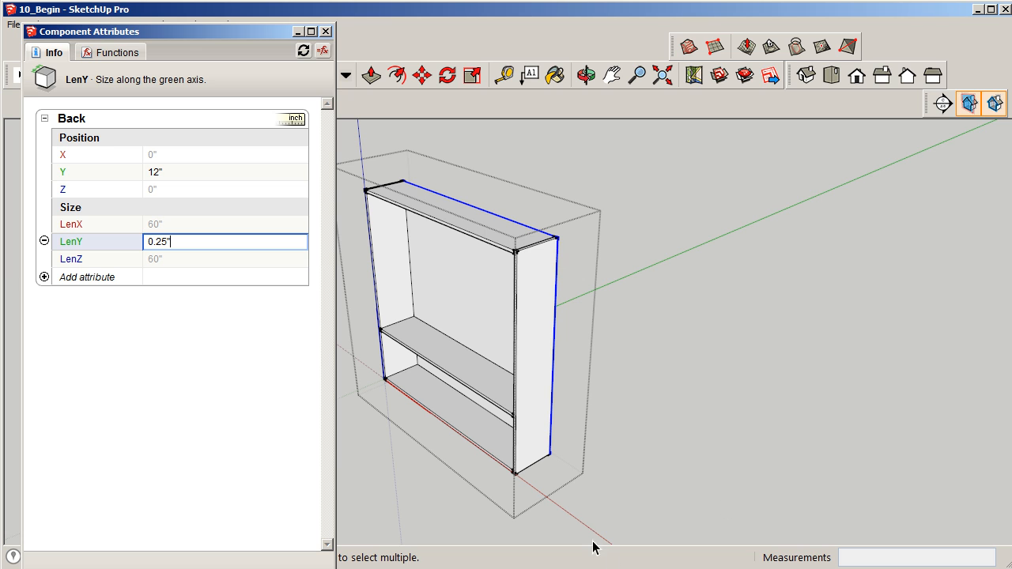
left_click(177, 226)
left_click_drag(171, 226, 124, 225)
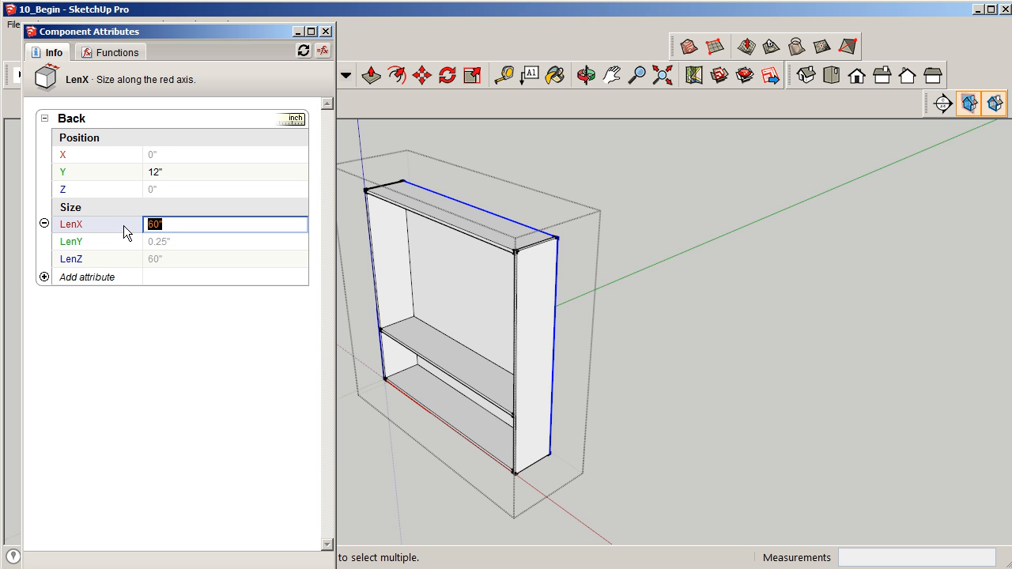
type("=Bookshelf")
key("Up")
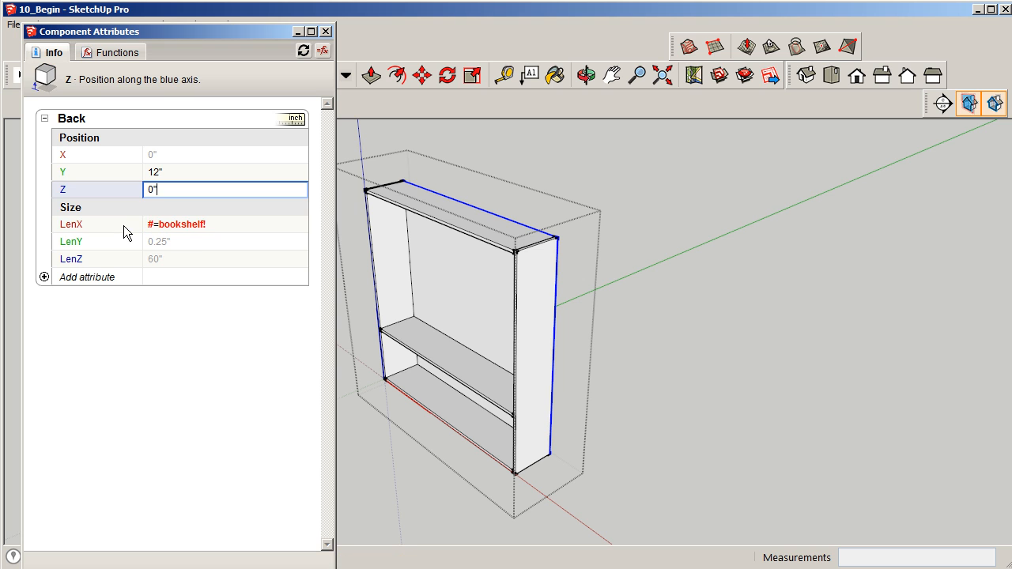
left_click(210, 225)
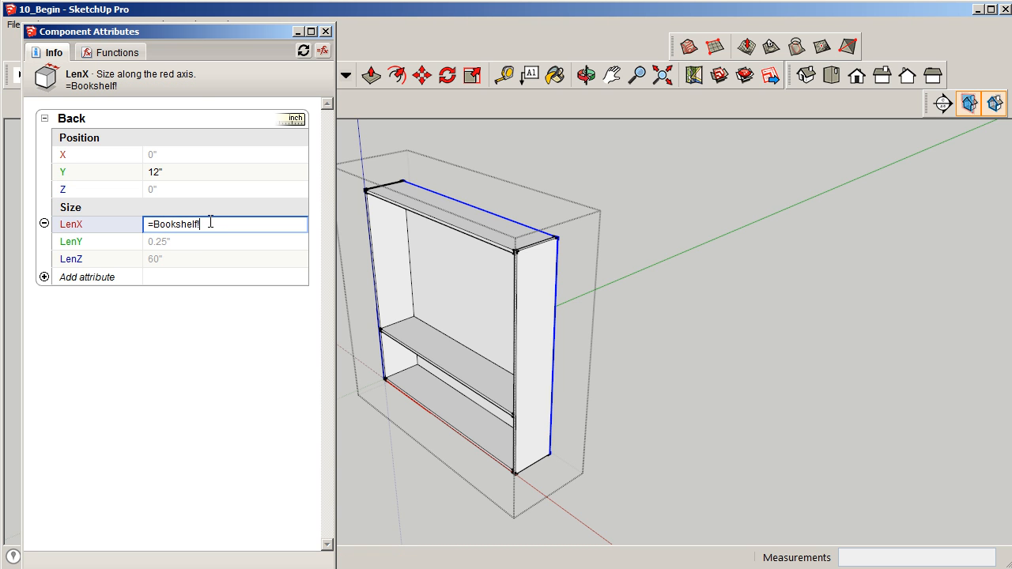
type("CabinetWidth")
key("Tab")
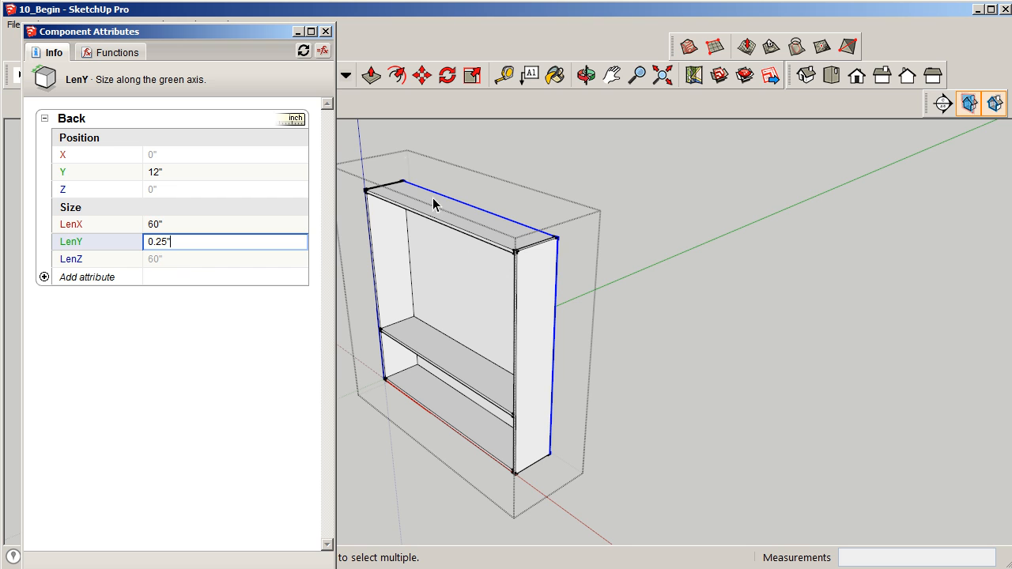
Set the Back component's LenZ size to the formula =Bookshelf!CabinetHeight.
left_click(213, 261)
left_click(213, 261)
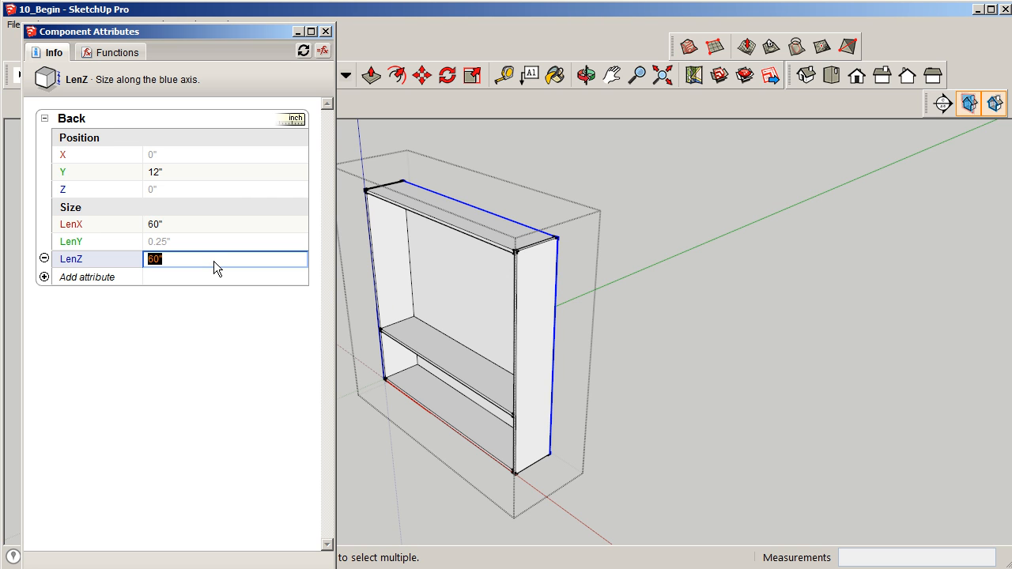
type("=Booksh")
type("elf!CabinetHeight")
key("Return")
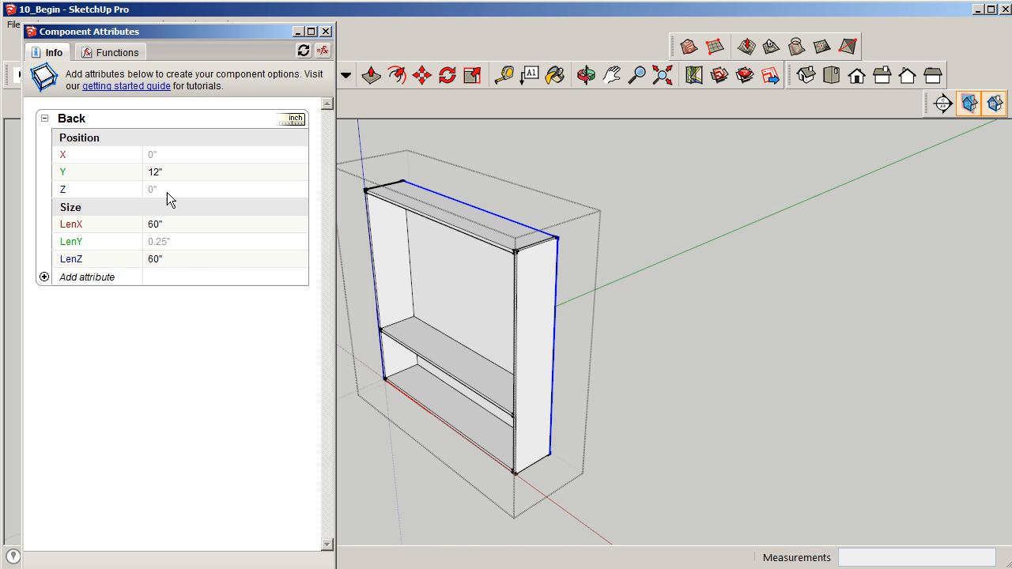
Select the Top component and enter =Bookshlef!CabinetHeight-Bookshelf!MatlThickness as its Z position formula.
left_click(480, 242)
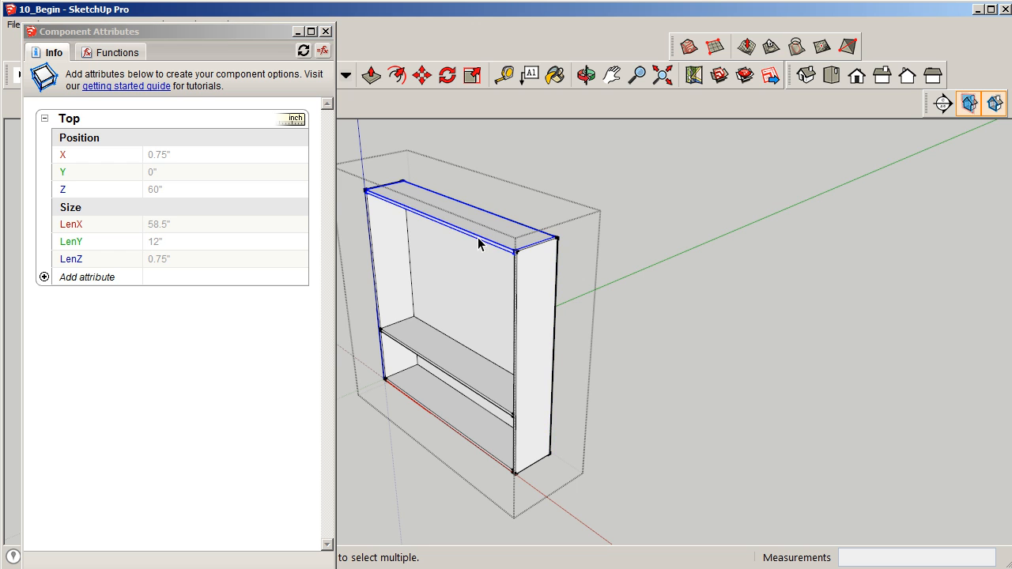
double_click(480, 242)
left_click(439, 194)
left_click(722, 203)
left_click(297, 192)
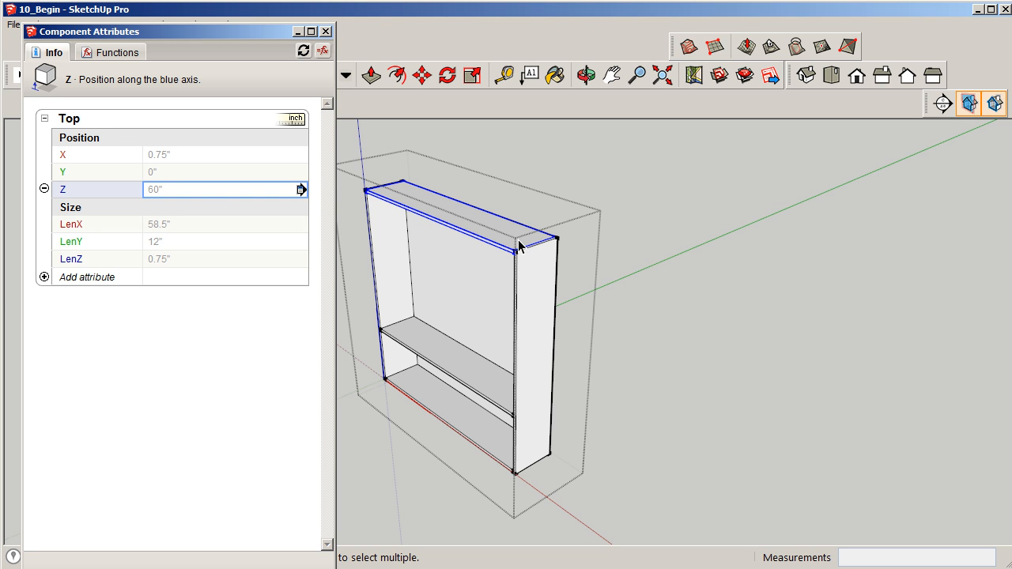
left_click(206, 192)
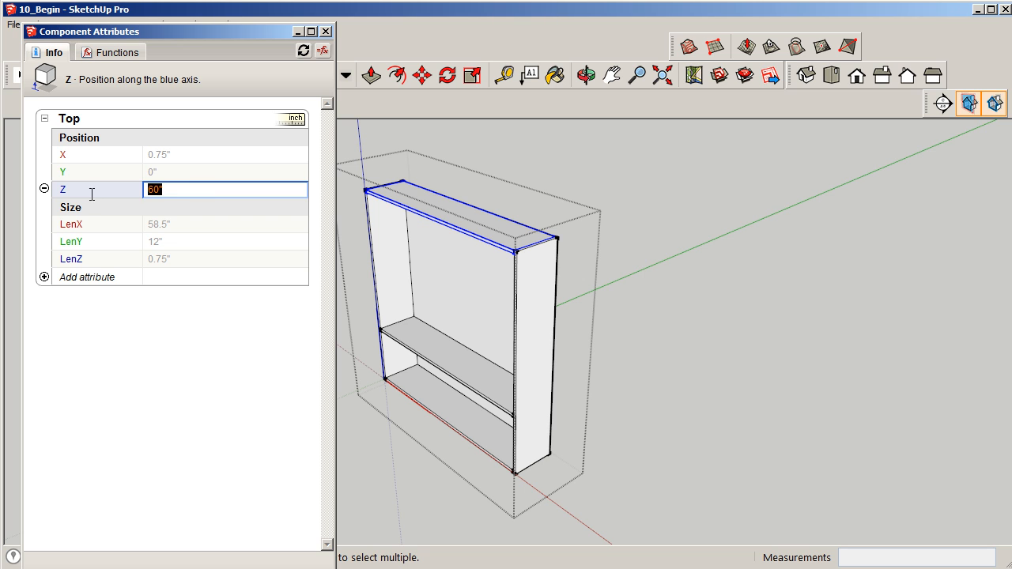
type("=Bookshlef!CabinetHeight")
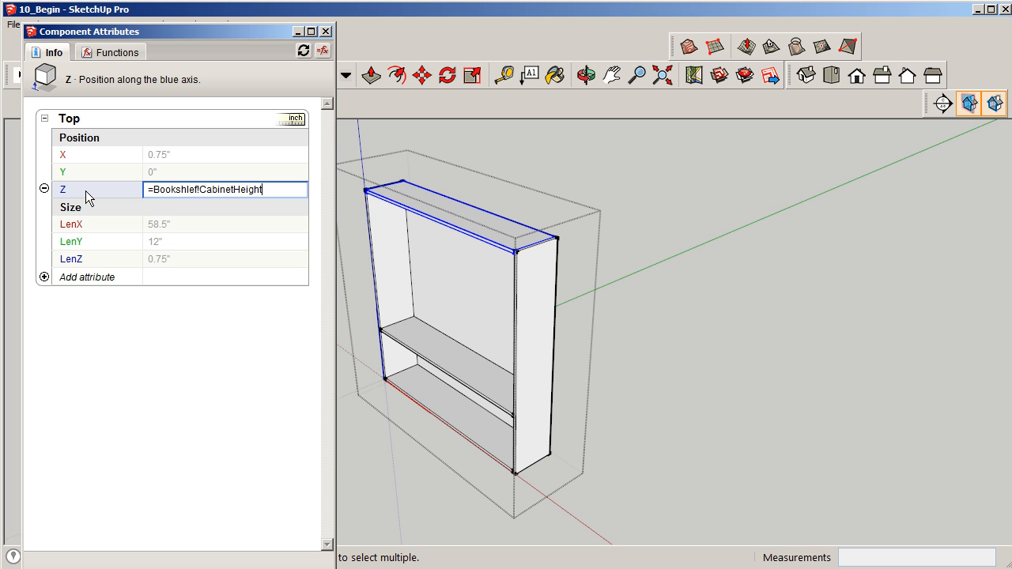
type("-Bookshlef")
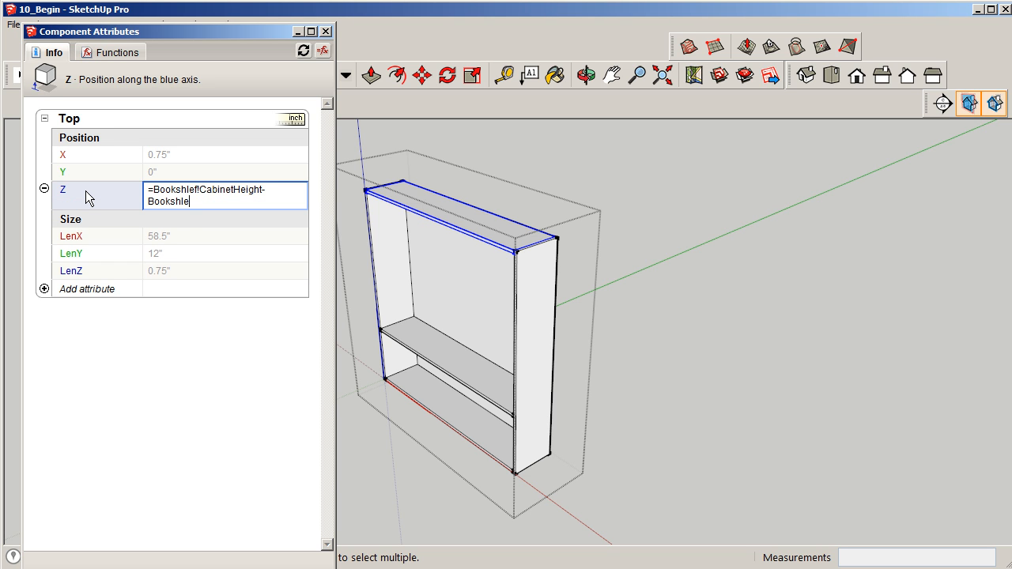
key("BackSpace")
key("BackSpace")
key("BackSpace")
type("f!")
type("MatlT")
type("hicken")
key("BackSpace")
key("BackSpace")
type("ness")
key("Tab")
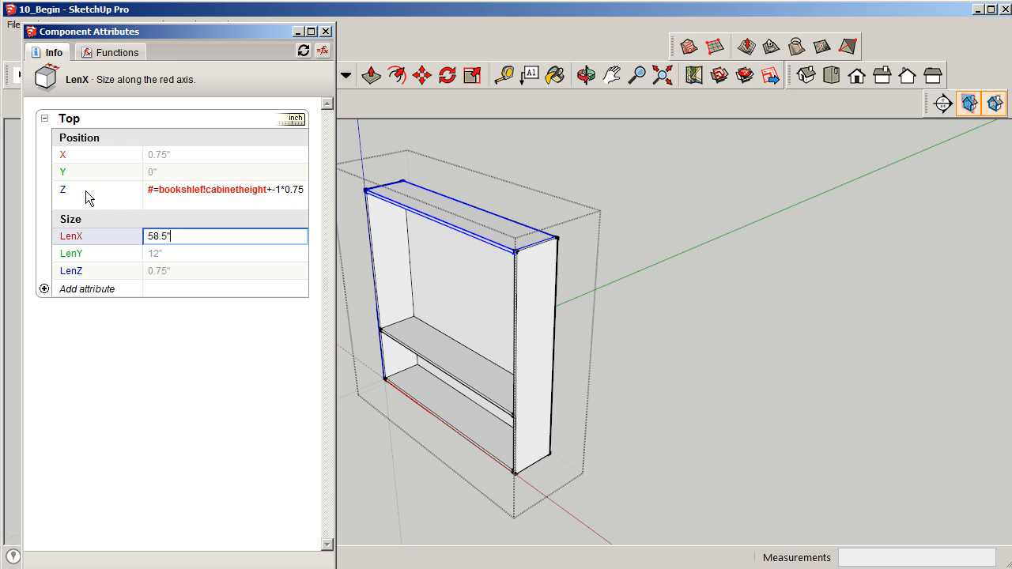
Correct the misspelled component name at the start of Top's Z formula to Bookshelf.
left_click(162, 196)
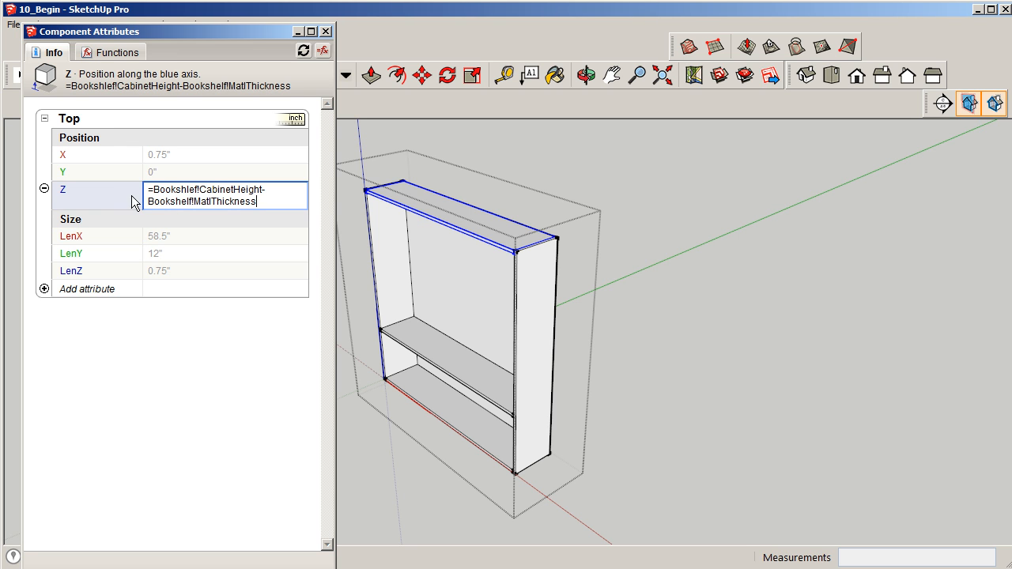
left_click(191, 186)
key("BackSpace")
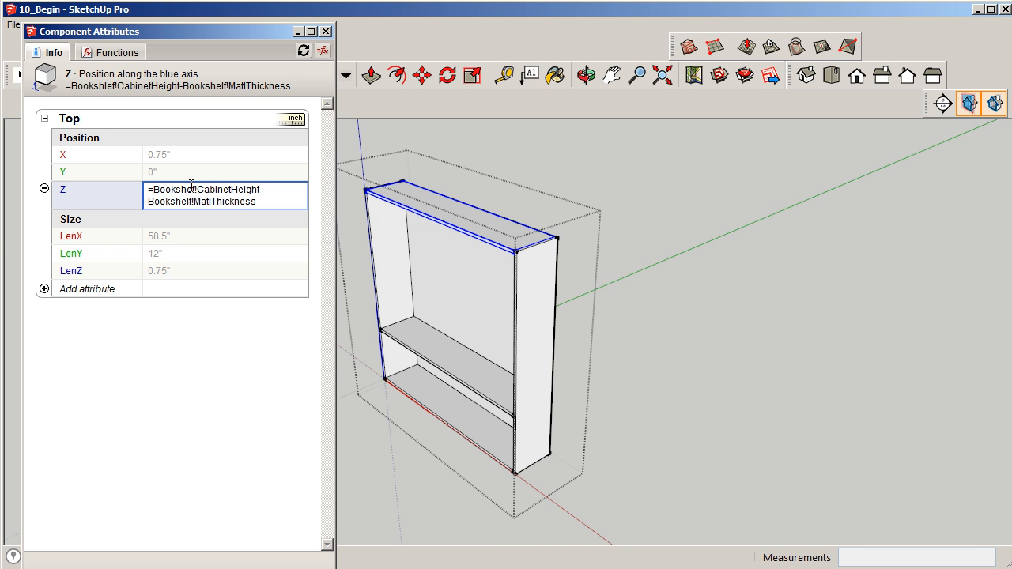
type("l")
key("Tab")
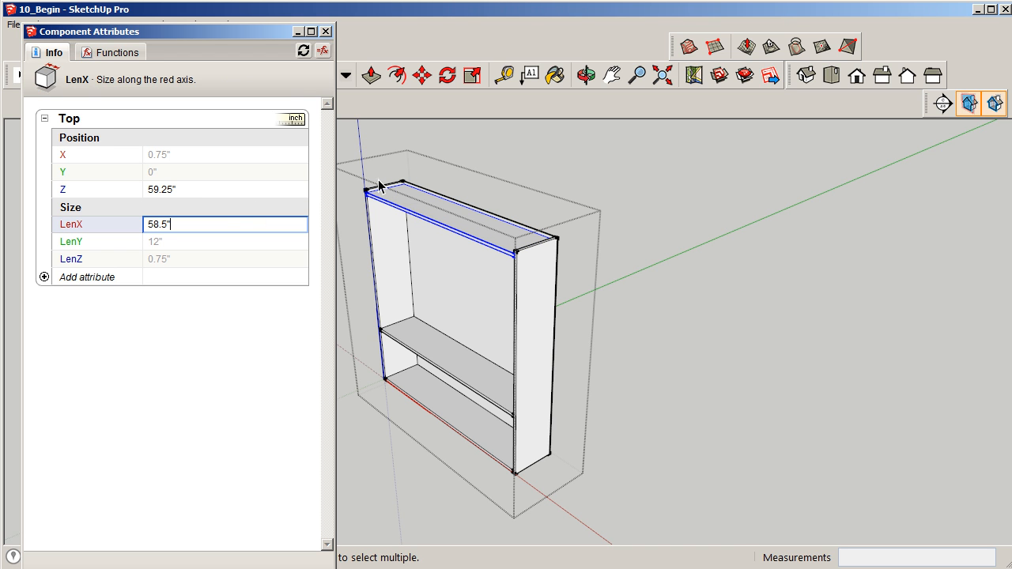
Remove the material thickness subtraction from Top's Z position formula, leaving =Bookshelf!CabinetHeight, and exit the bookshelf component.
middle_click_drag(459, 252, 485, 224)
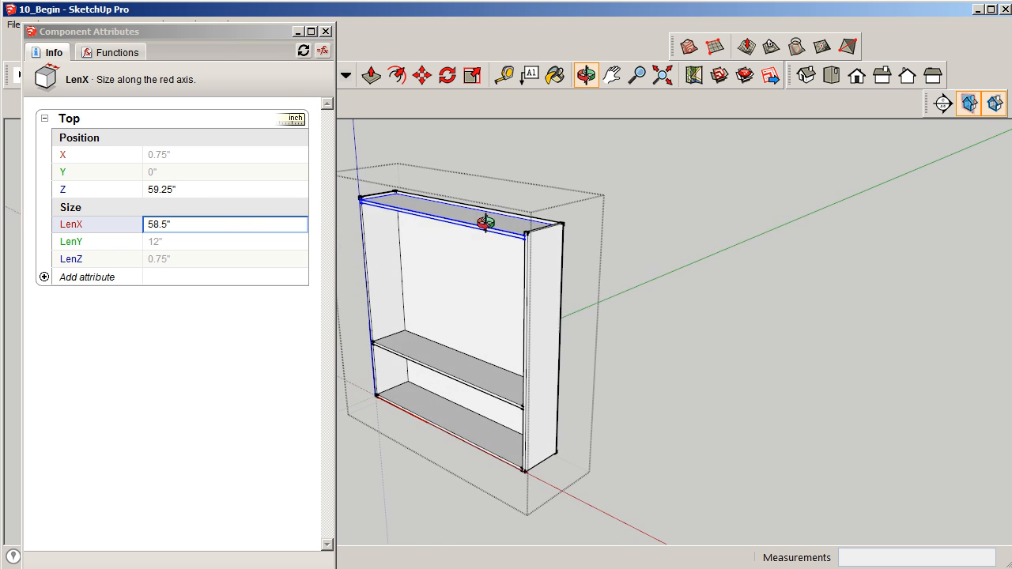
scroll(320, 211, "up", 2)
scroll(411, 204, "up", 4)
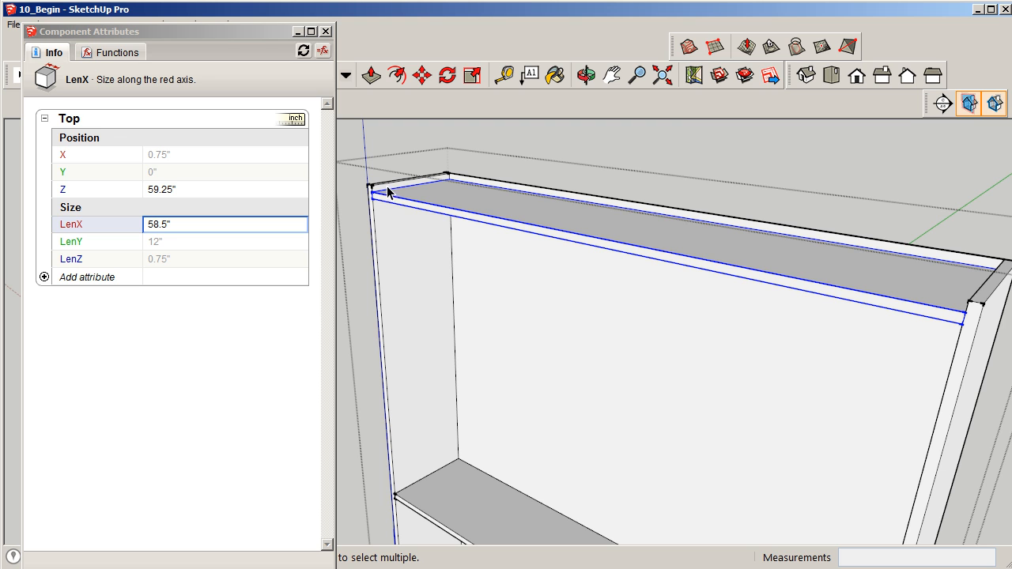
left_click(233, 192)
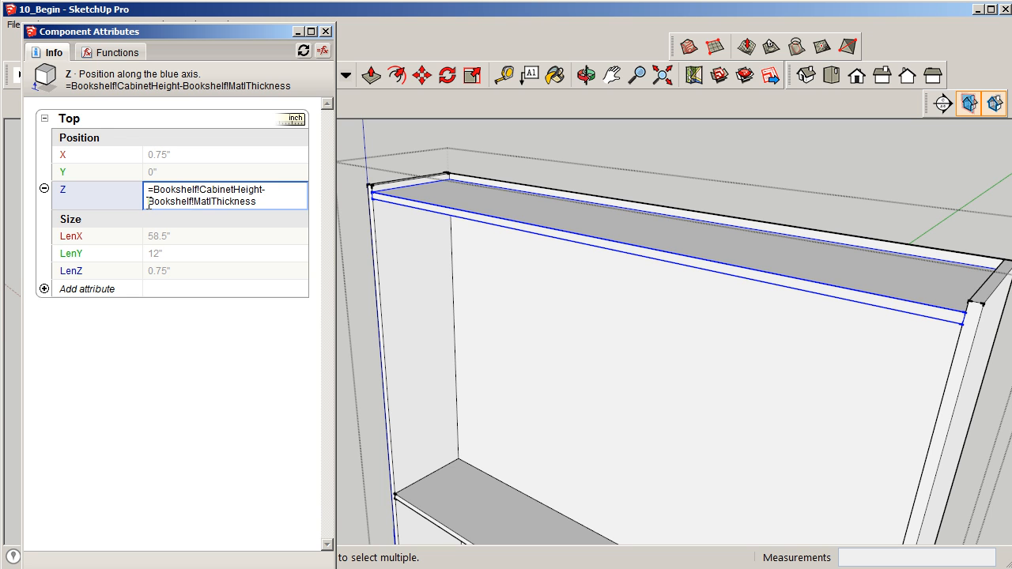
left_click_drag(148, 202, 305, 198)
key("BackSpace")
key("BackSpace")
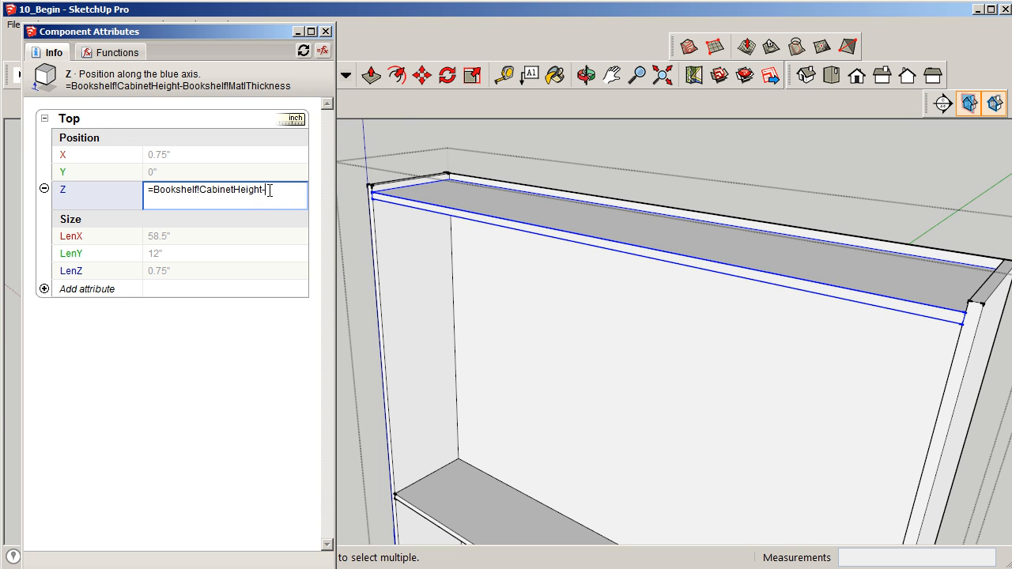
key("Tab")
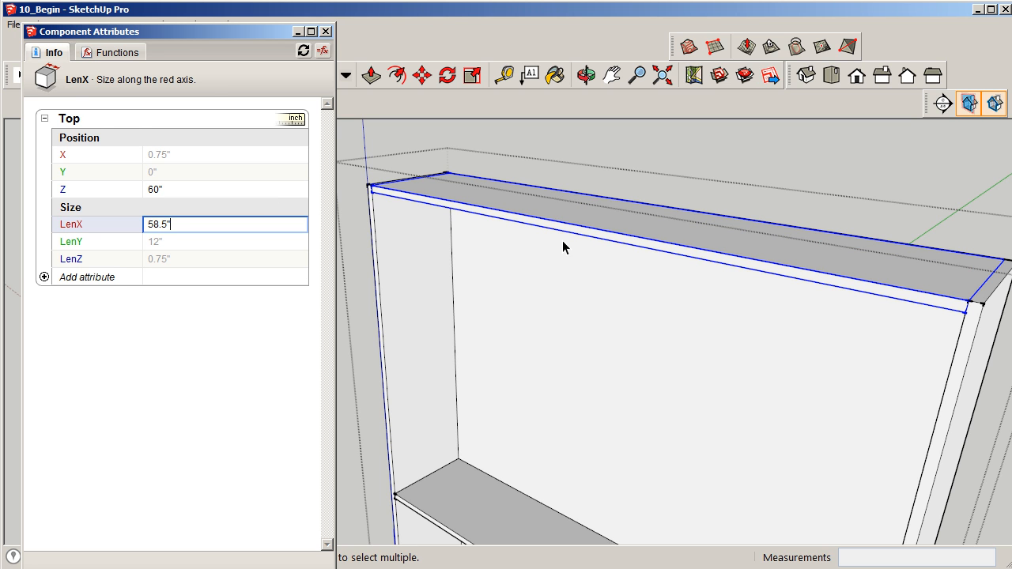
key("Tab")
left_click(584, 233)
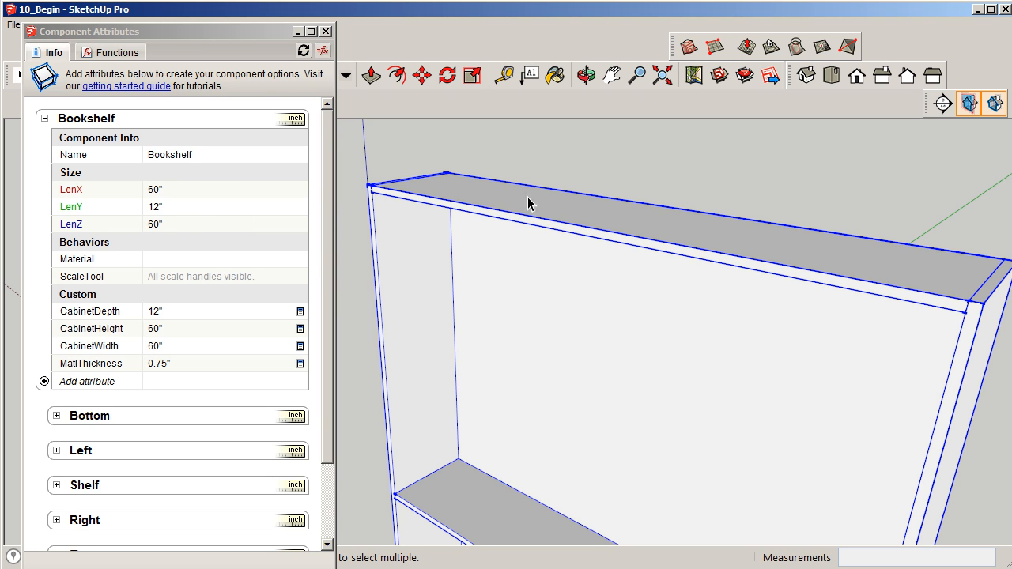
Reopen the bookshelf and set the Top component's LenX size to =Bookshelf!CabinetWidth-(2*Bookshelf!MatlThickness).
scroll(442, 235, "down", 1)
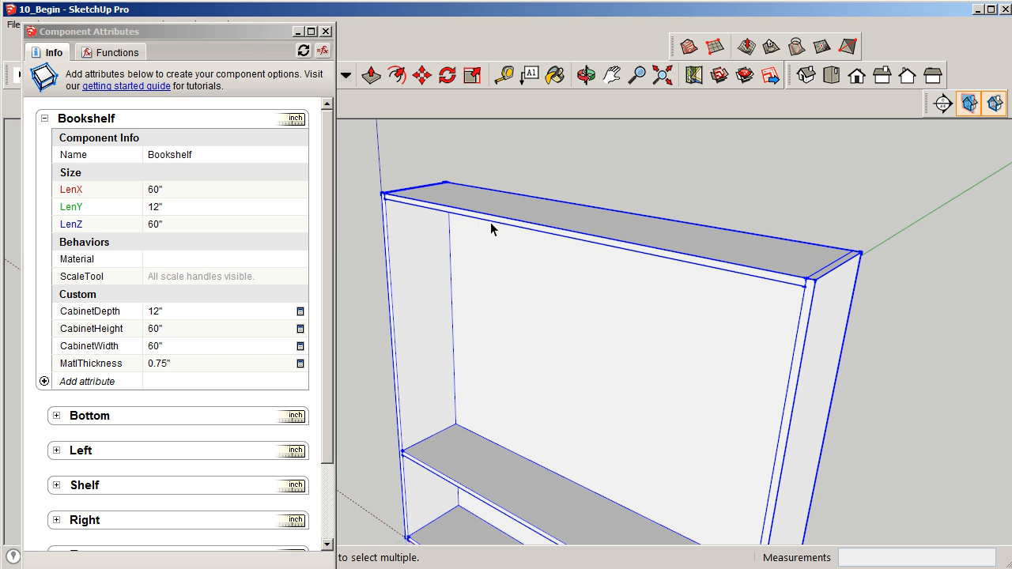
double_click(513, 213)
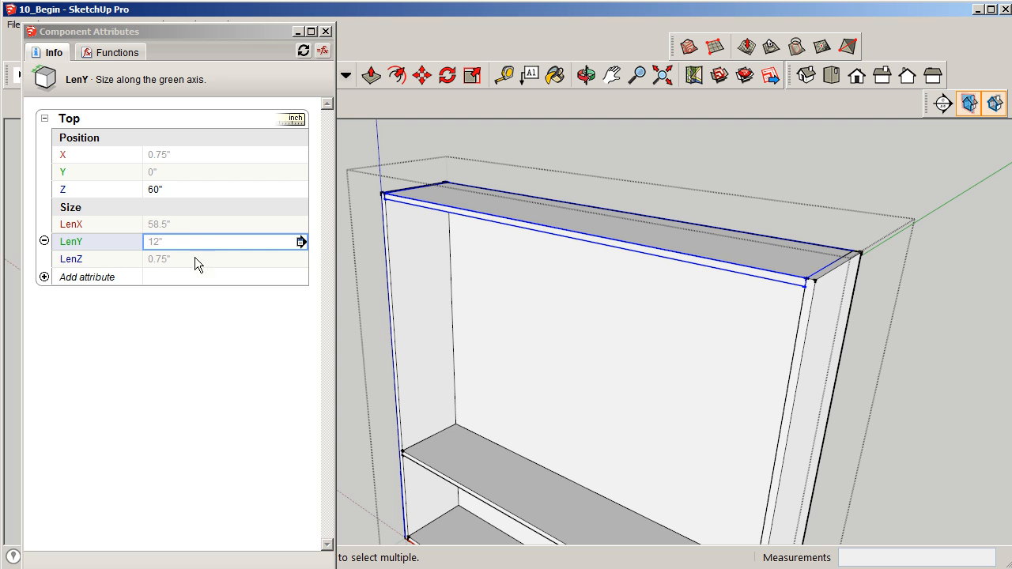
left_click(198, 224)
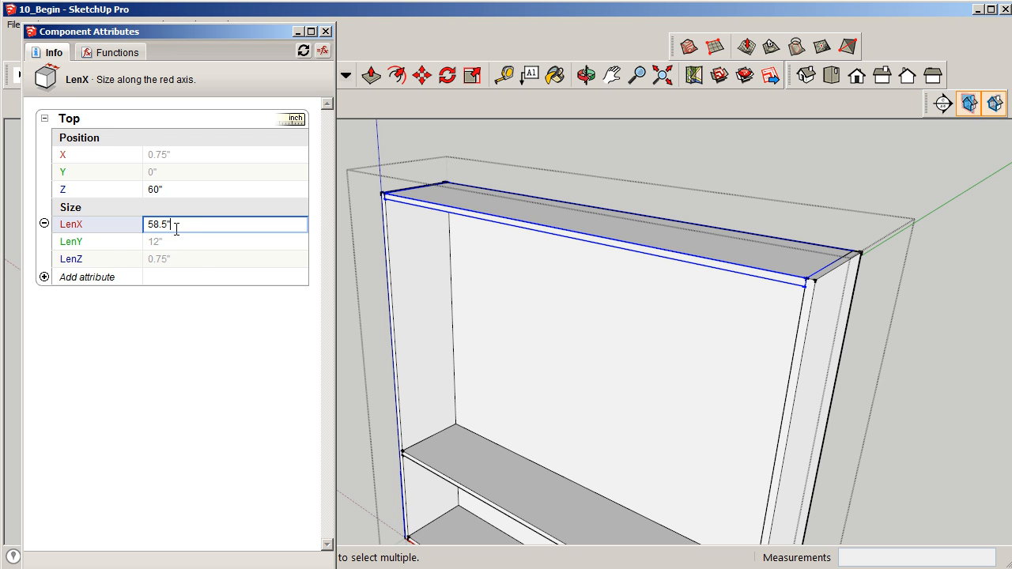
left_click_drag(175, 227, 109, 226)
type("=Bookshelf!CabinetWidth-(2*Bookshelf!MatlThickness)")
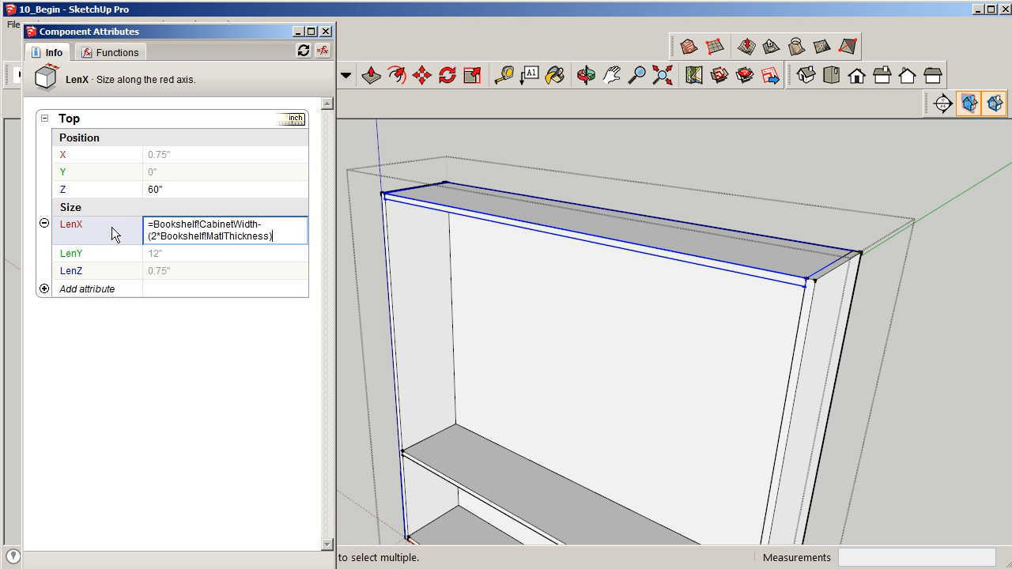
key("Tab")
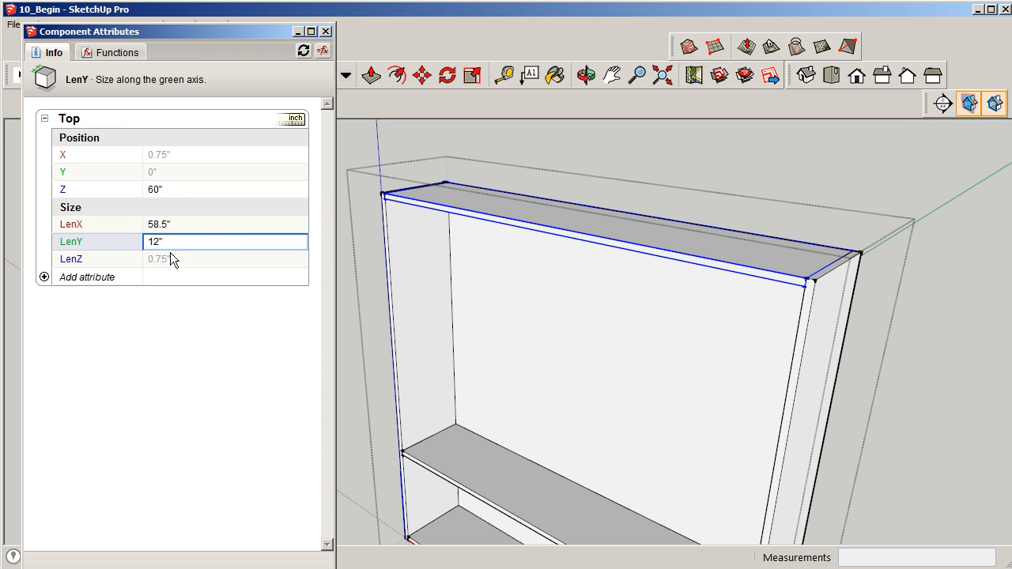
Set the Top component's LenY size to the formula =Bookshelf!CabinetDepth.
key("Escape")
left_click(190, 241)
type("=Boo")
type("Depth")
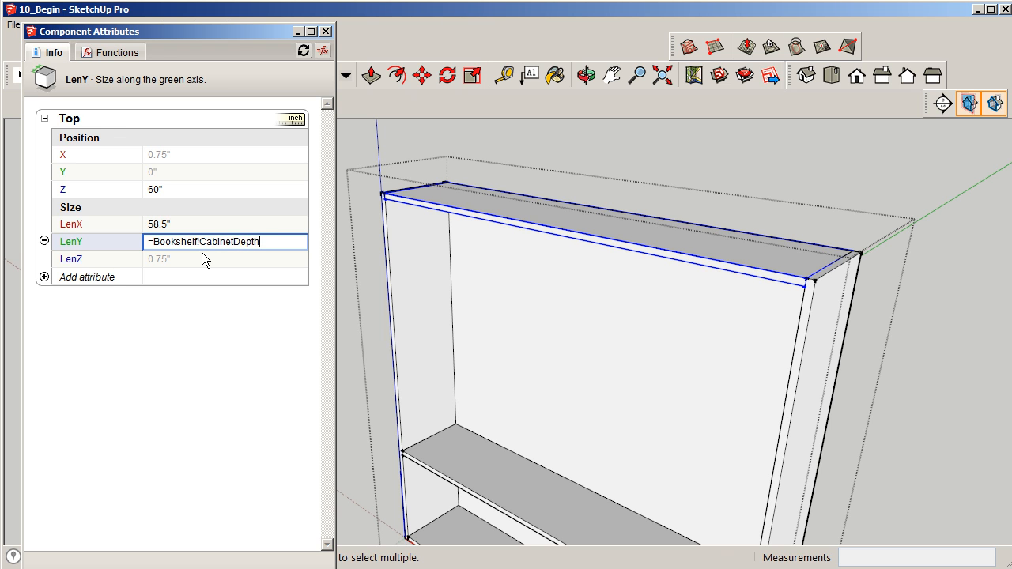
key("Tab")
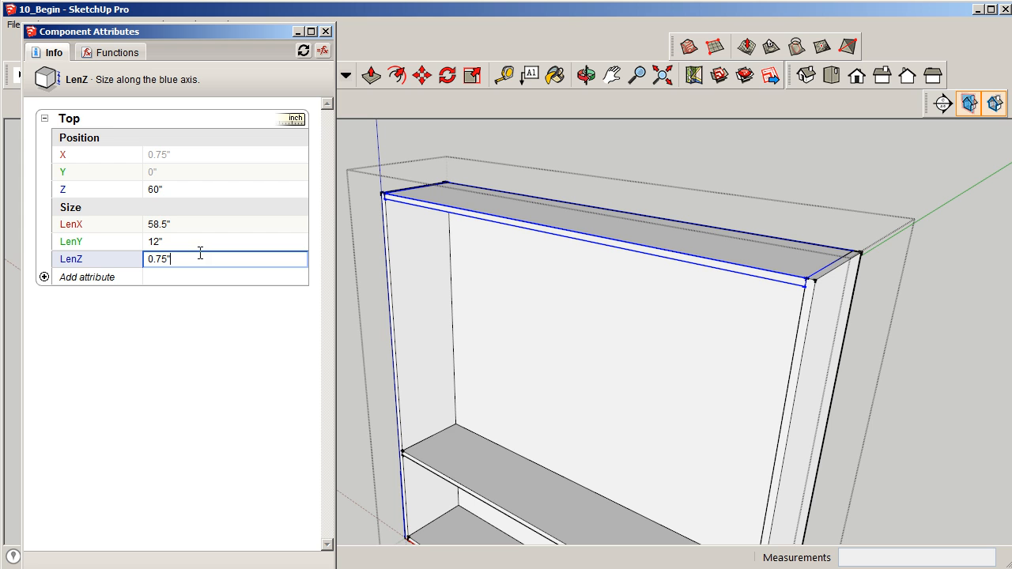
Set the Top component's LenZ size to the formula =Bookshelf!MatlThickness and exit the bookshelf component.
left_click_drag(196, 259, 116, 258)
type("=Bookshle")
key("BackSpace")
key("BackSpace")
type("elf!MatlThickness")
key("Return")
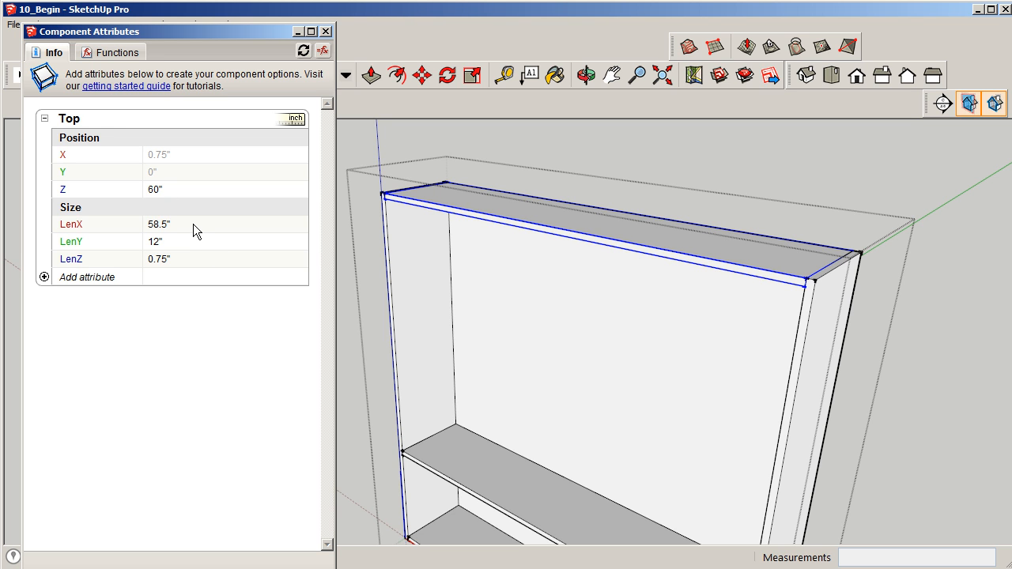
left_click(443, 139)
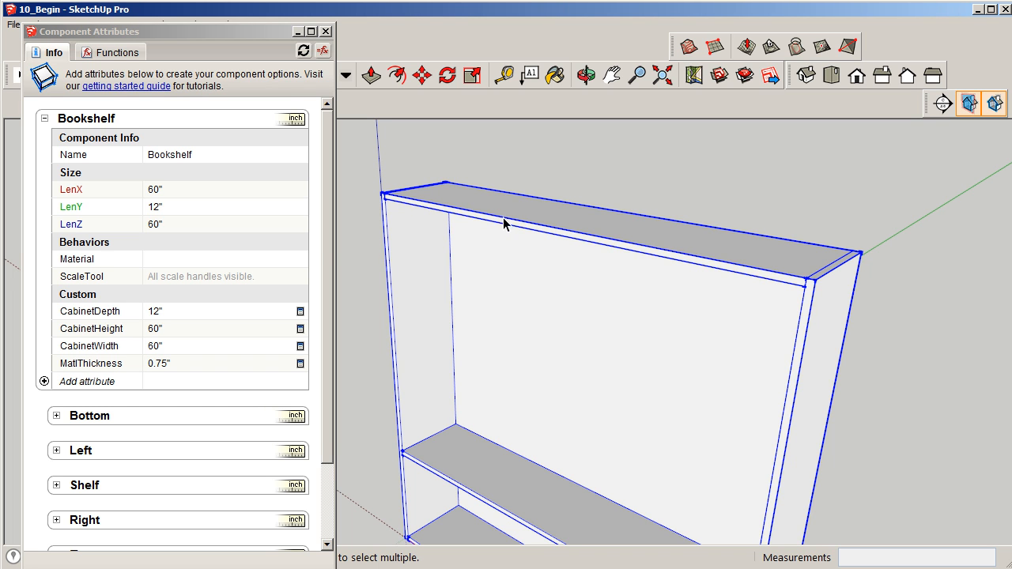
scroll(466, 231, "down", 4)
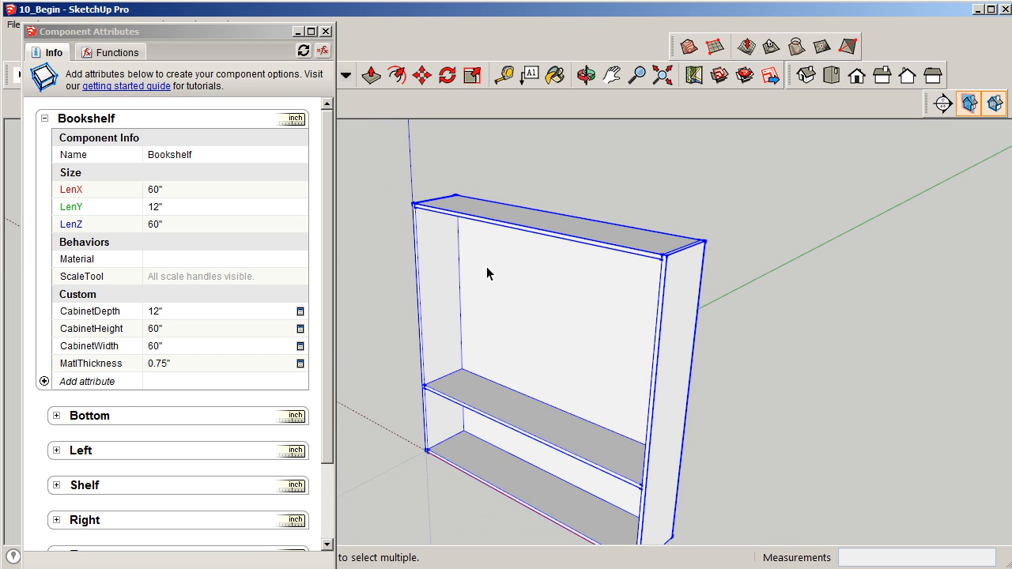